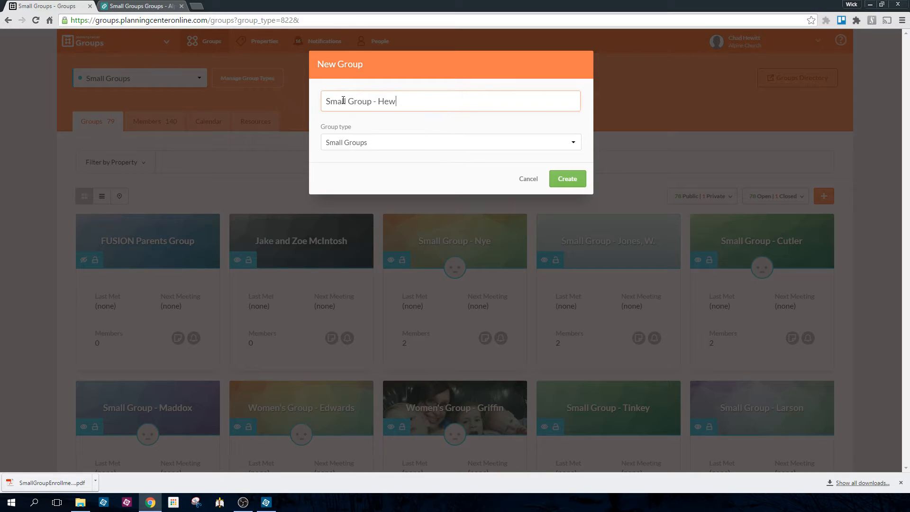
Create a new group named Small Group - Hewitts with the group type Small Groups
text(itts)
click(423, 143)
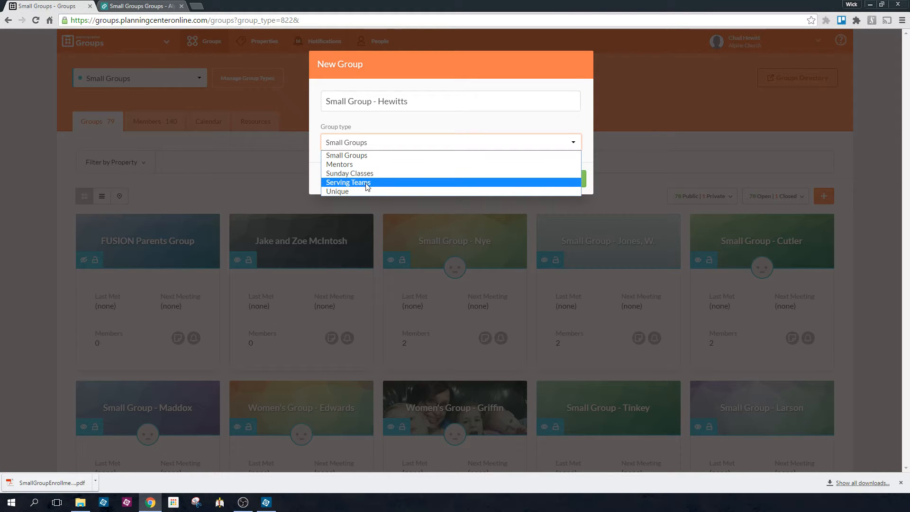
click(374, 156)
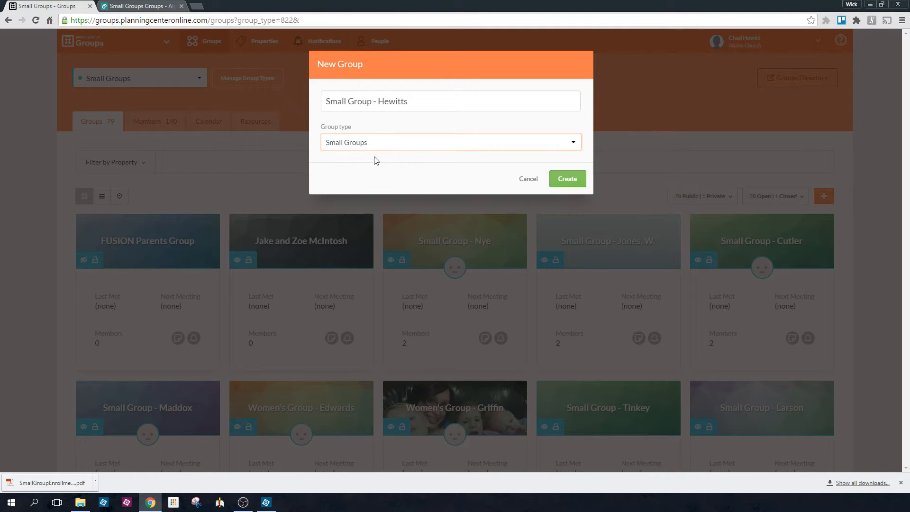
click(573, 178)
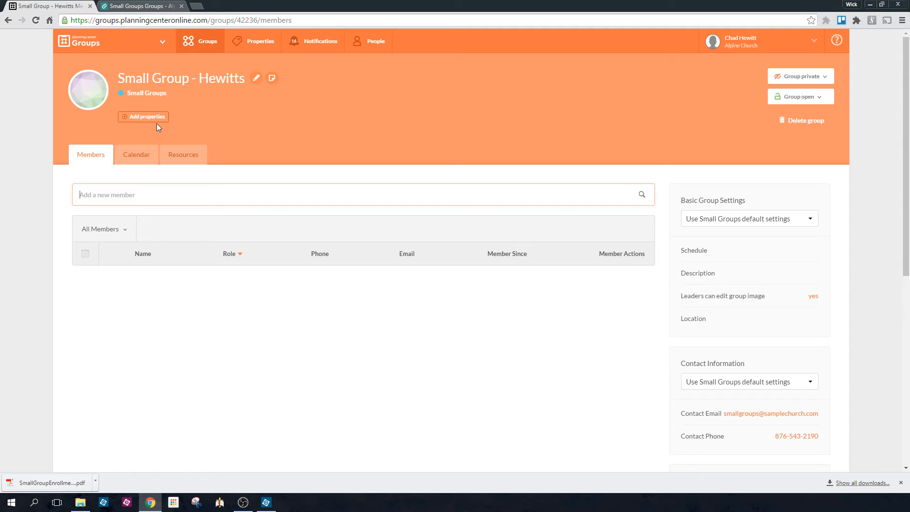
Add the properties Campus Logan, Group Type Small Group and Childcare Provided, and Day Sunday to the group
click(144, 118)
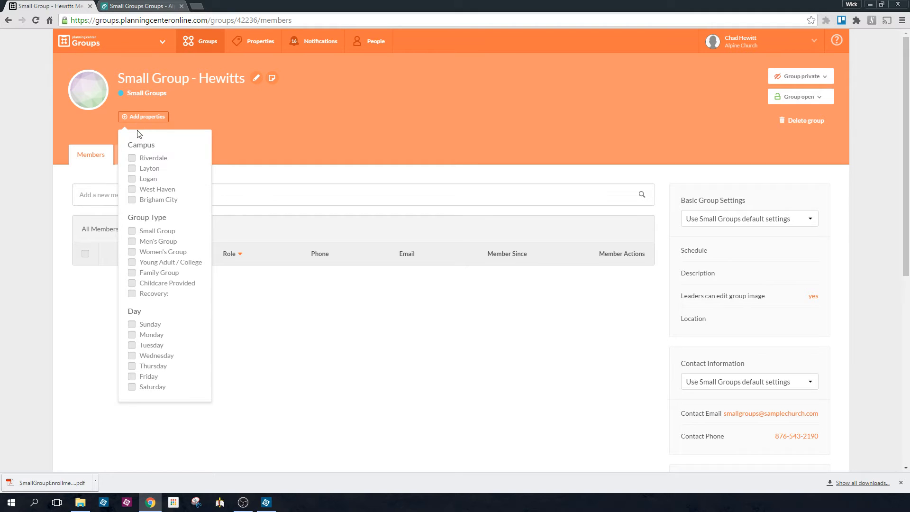
click(132, 181)
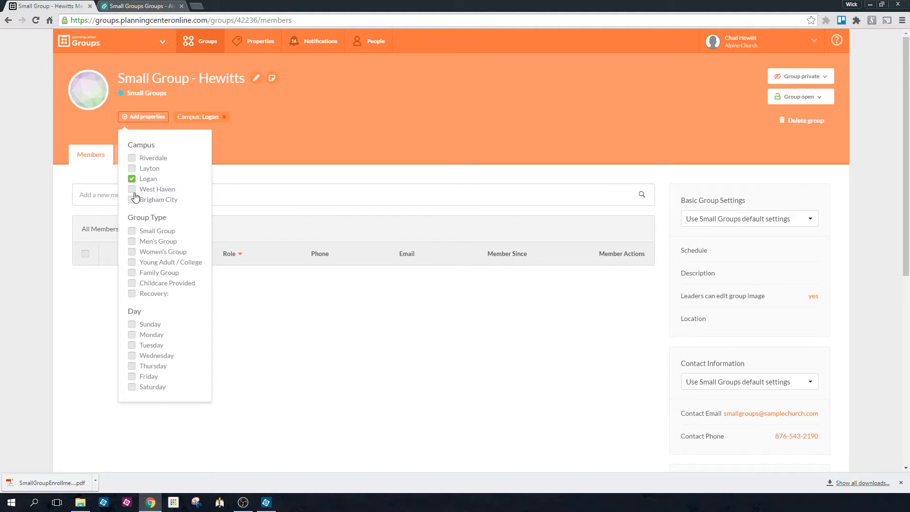
click(132, 200)
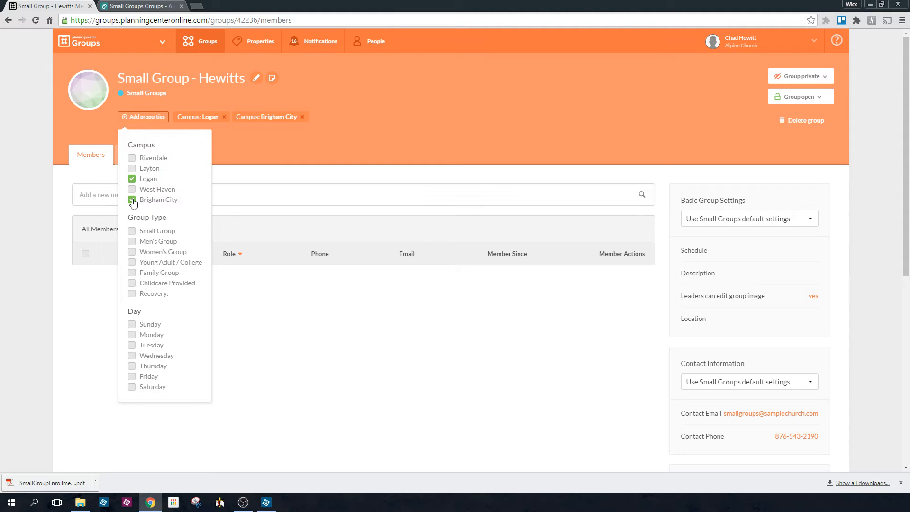
click(132, 200)
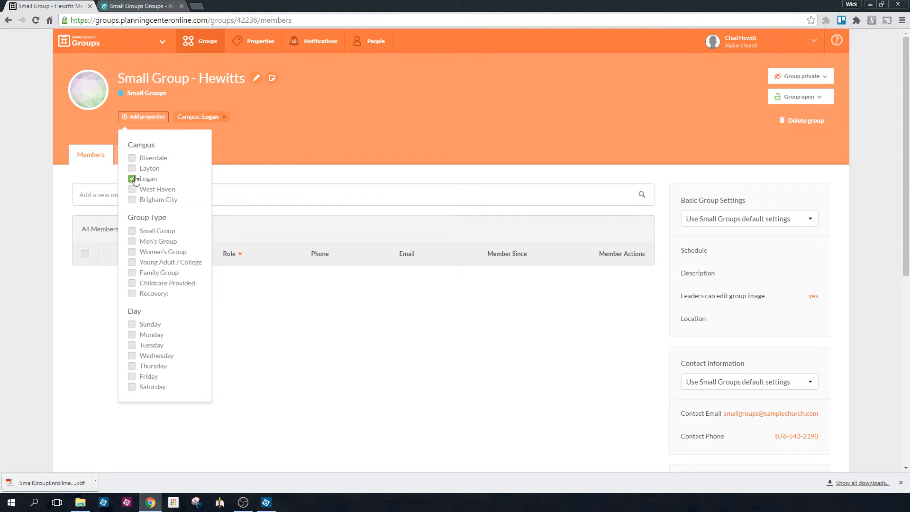
click(133, 237)
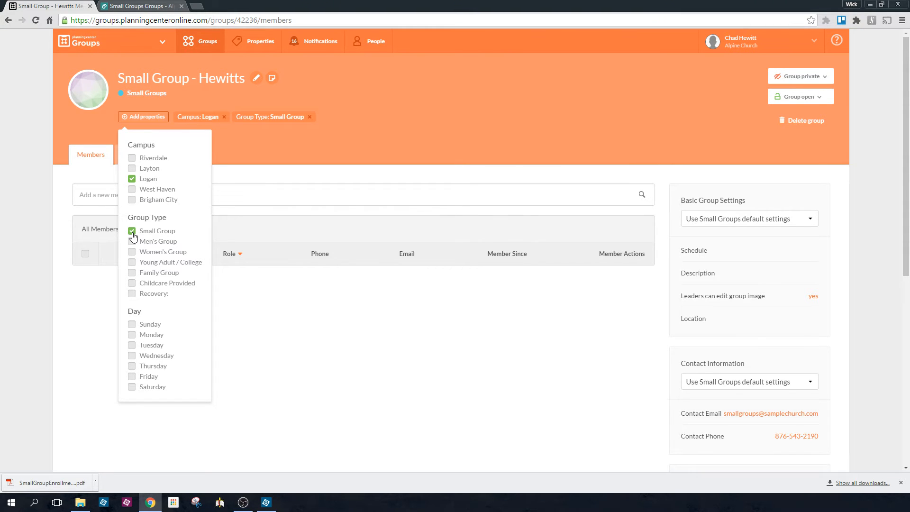
click(133, 286)
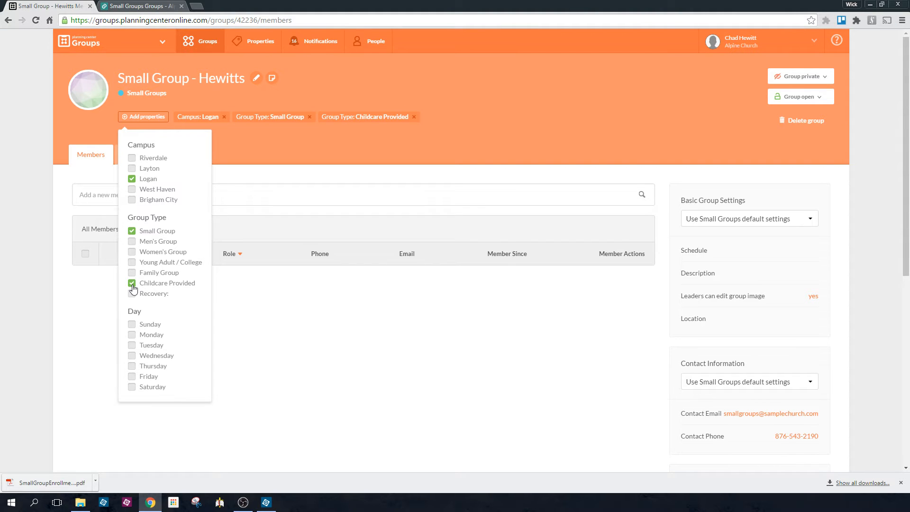
scroll(134, 289, down, 1)
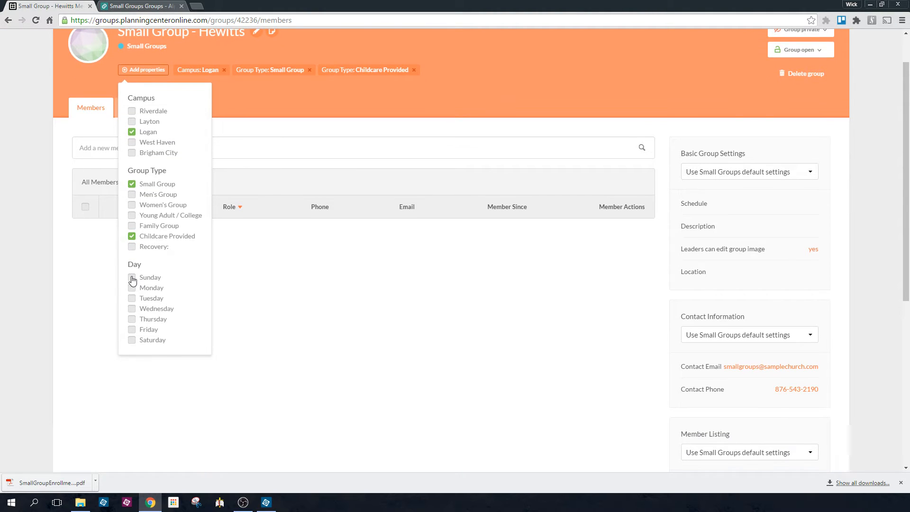
click(132, 278)
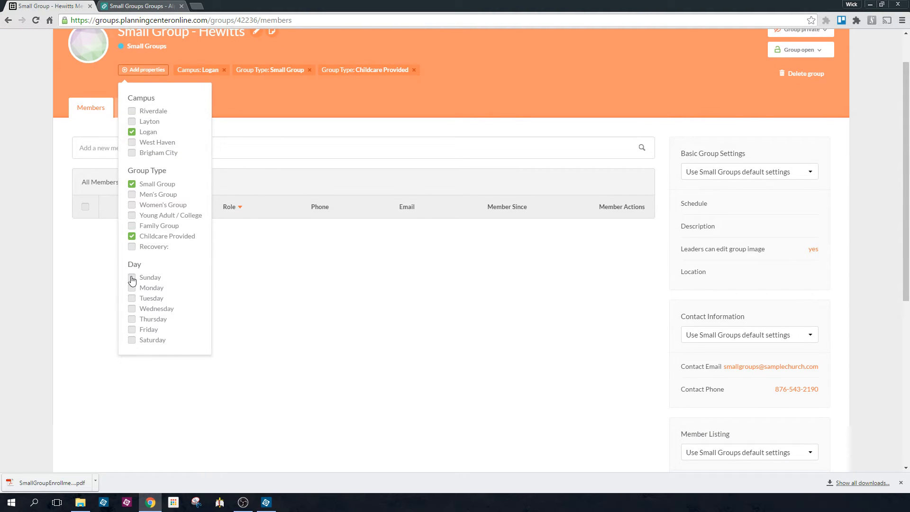
click(291, 89)
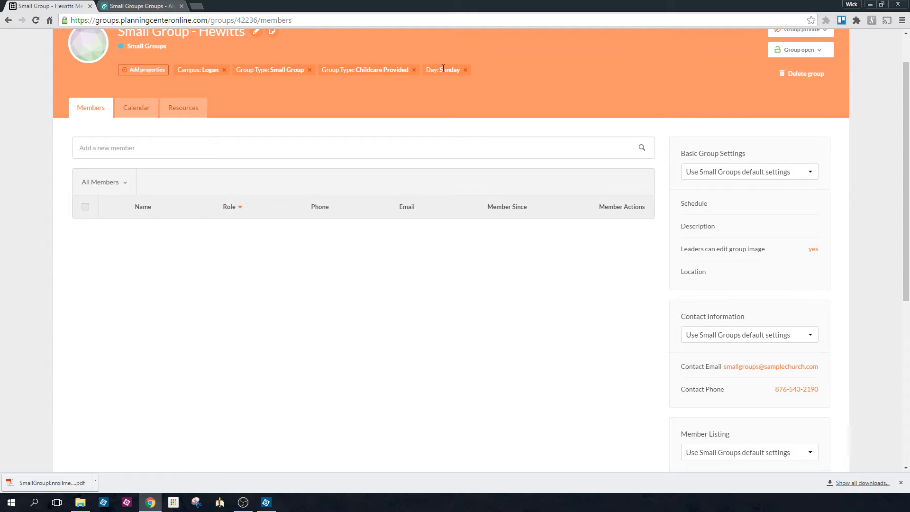
Change the group's visibility from private to public
scroll(443, 72, up, 1)
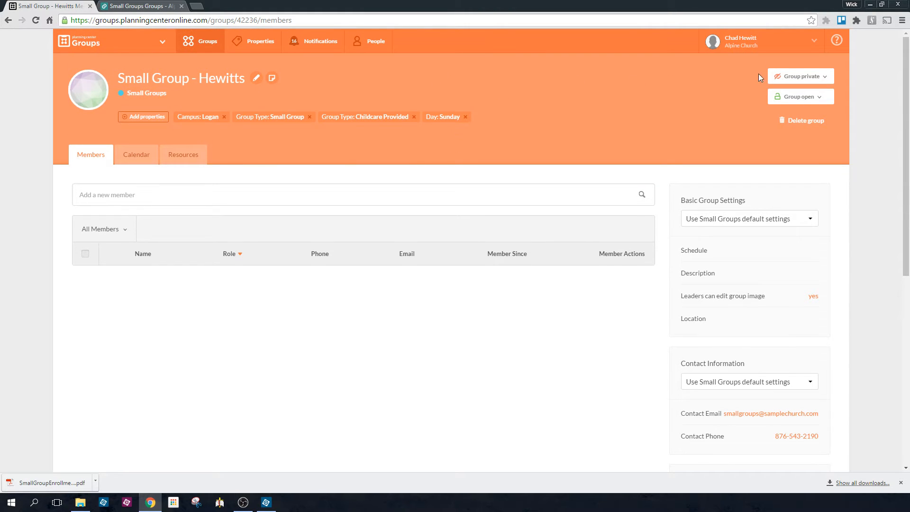
click(824, 79)
click(809, 95)
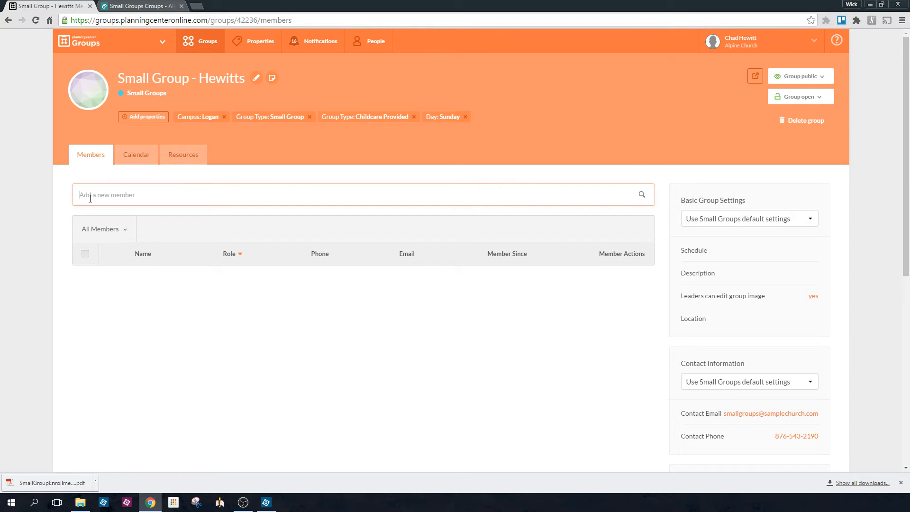
Add a member to the group by searching for the person's name, submitting without email notification
text(chad)
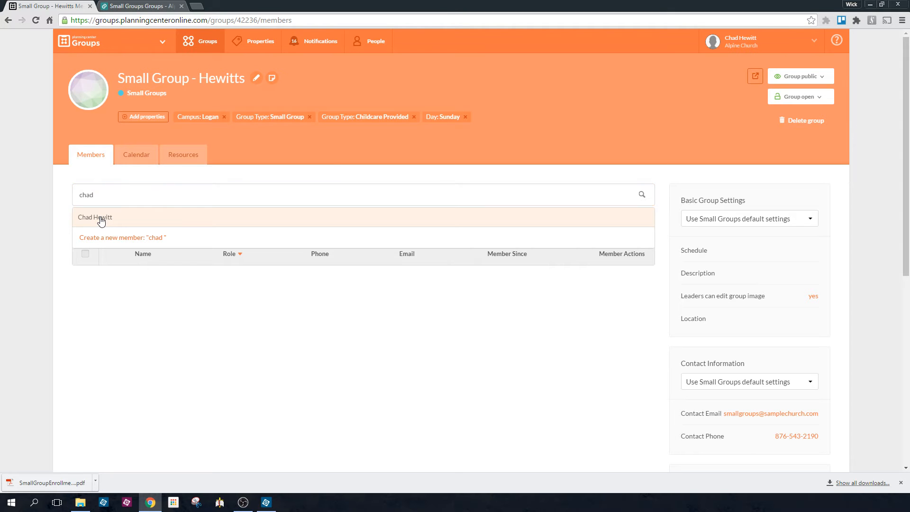
click(100, 218)
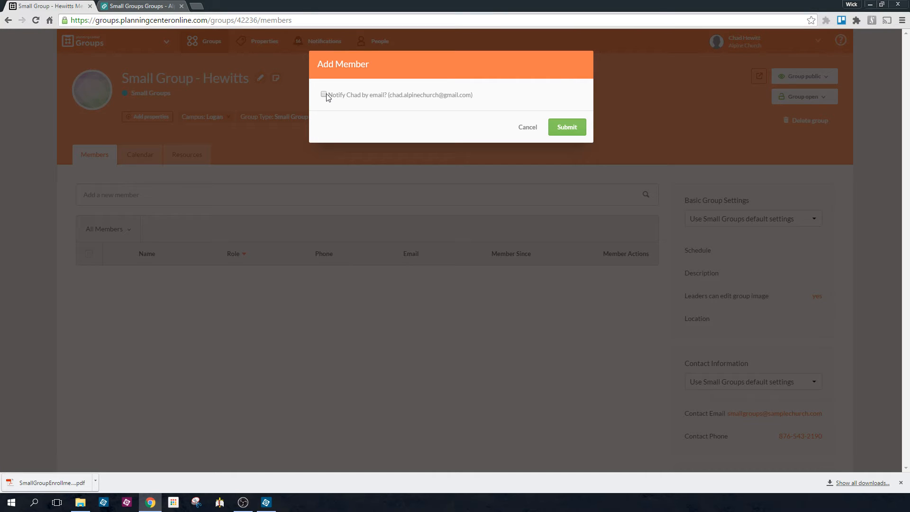
click(568, 128)
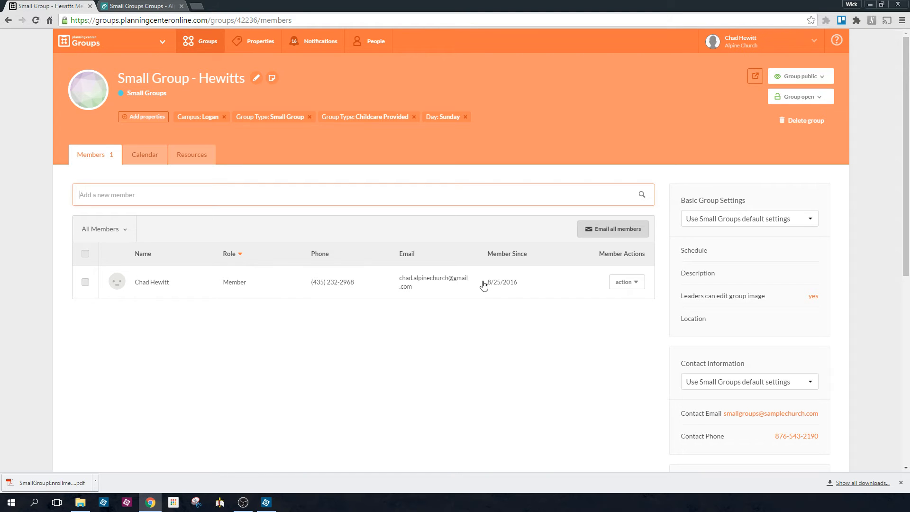
Make the newly added member a leader of the group
click(636, 285)
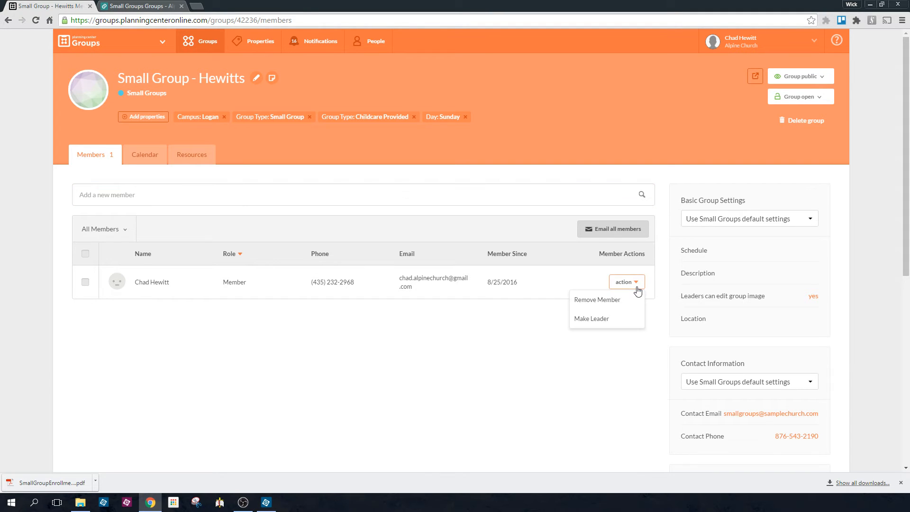
click(586, 320)
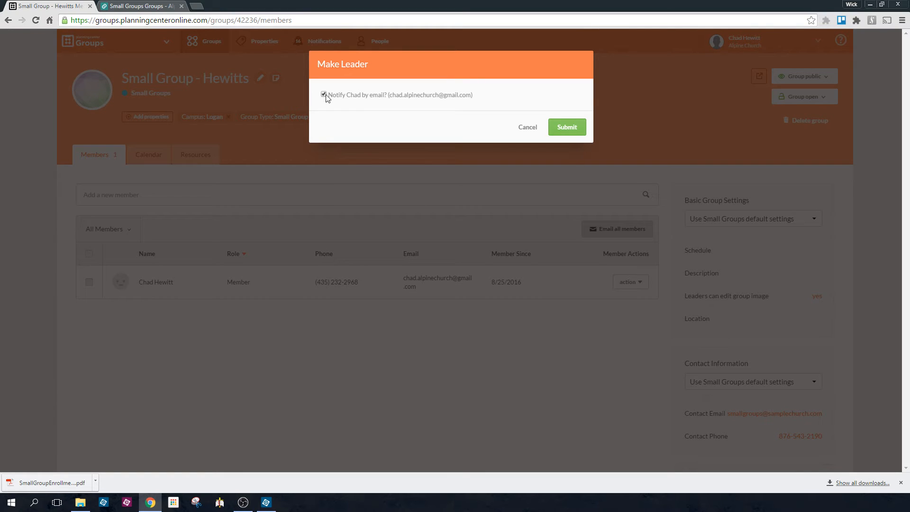
click(565, 129)
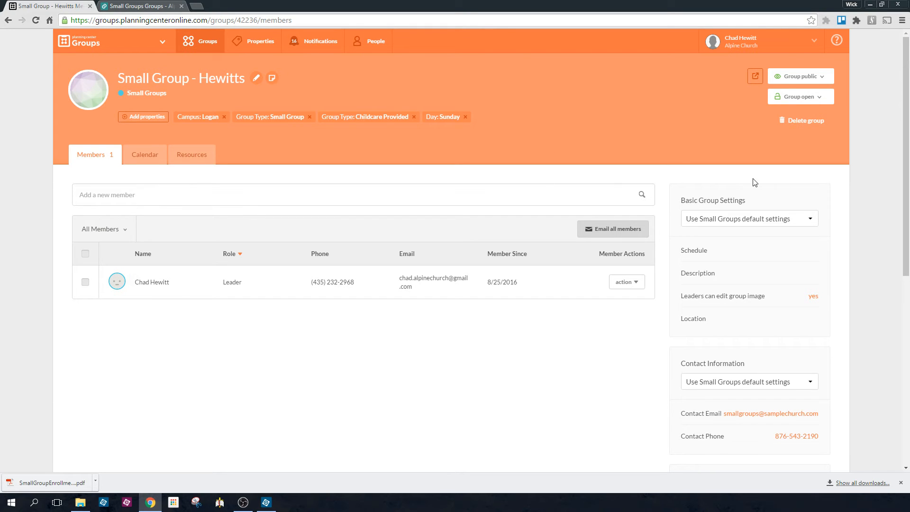
Switch the basic group settings to Override Small Groups default settings
scroll(751, 183, down, 1)
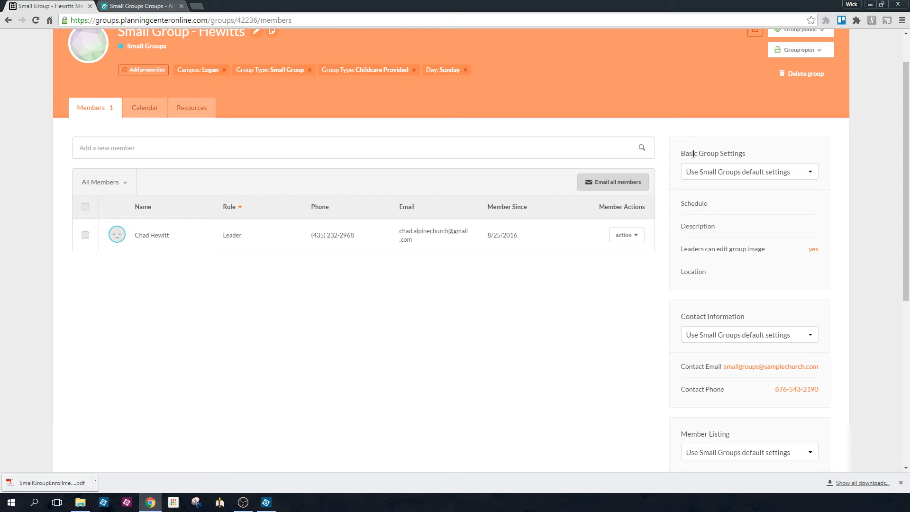
click(742, 177)
click(738, 193)
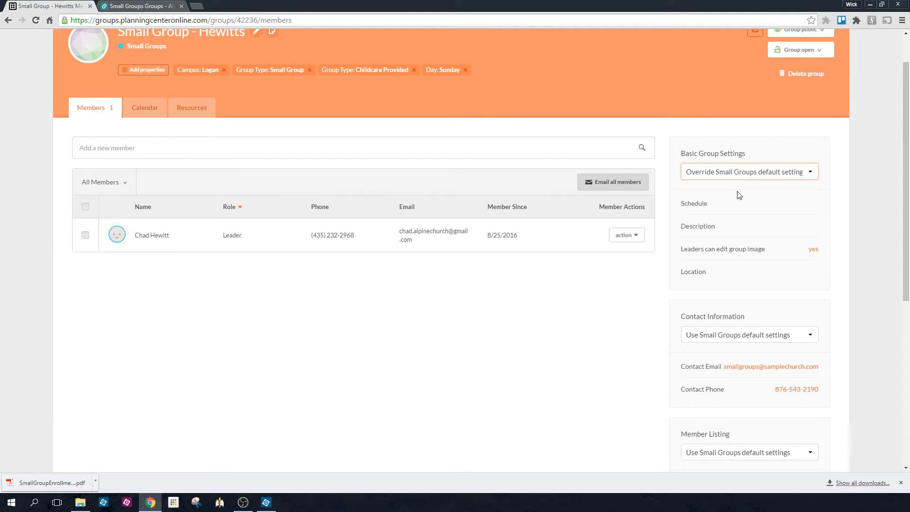
Set the group schedule to "Sunday Evenings @ 7 p.m." and save it
scroll(738, 195, down, 2)
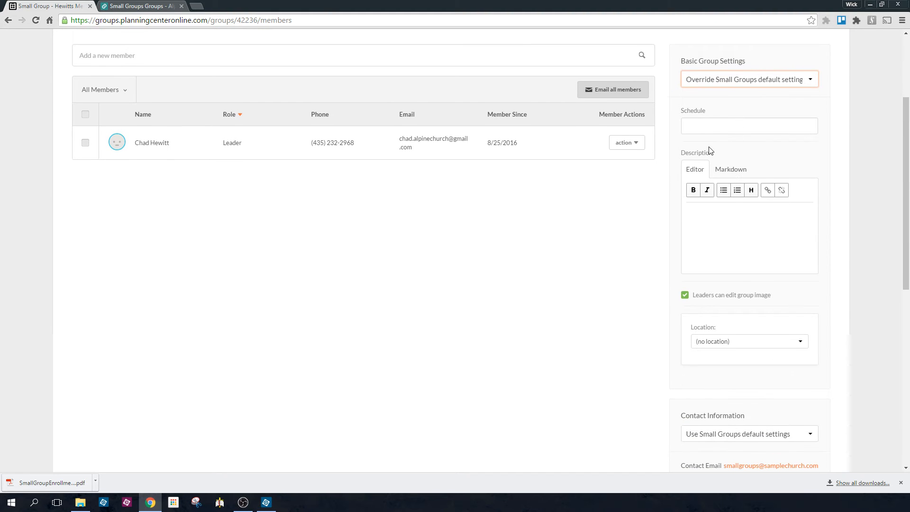
click(701, 124)
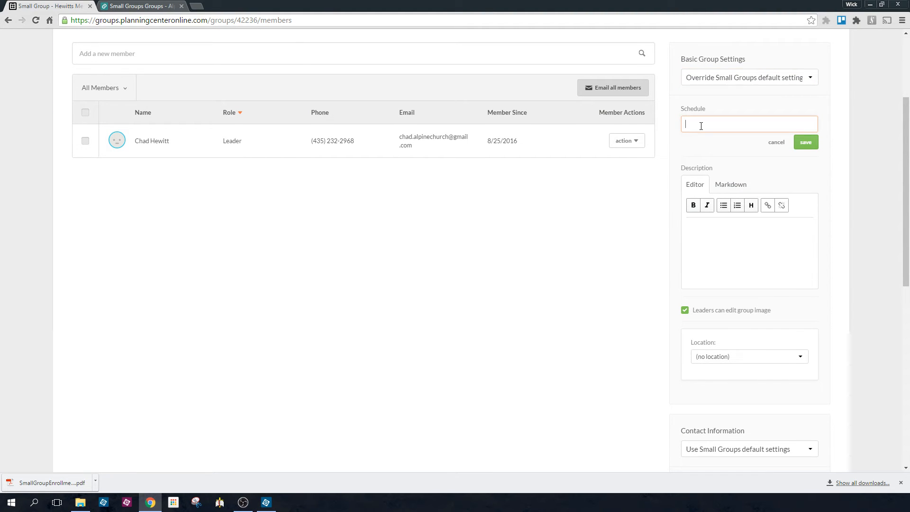
text(Sunday Evenings @ 7 p.m.)
click(805, 143)
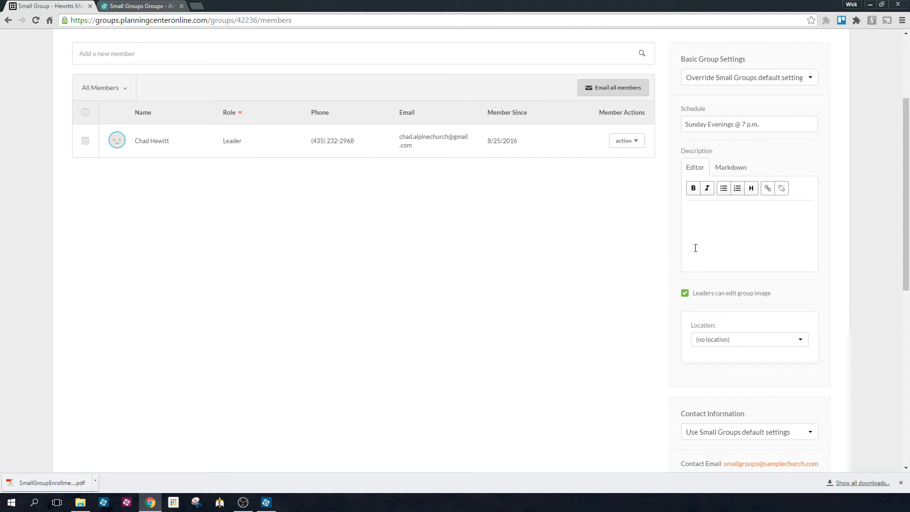
Enter the group description "This is an awesome group!" and save it
click(693, 213)
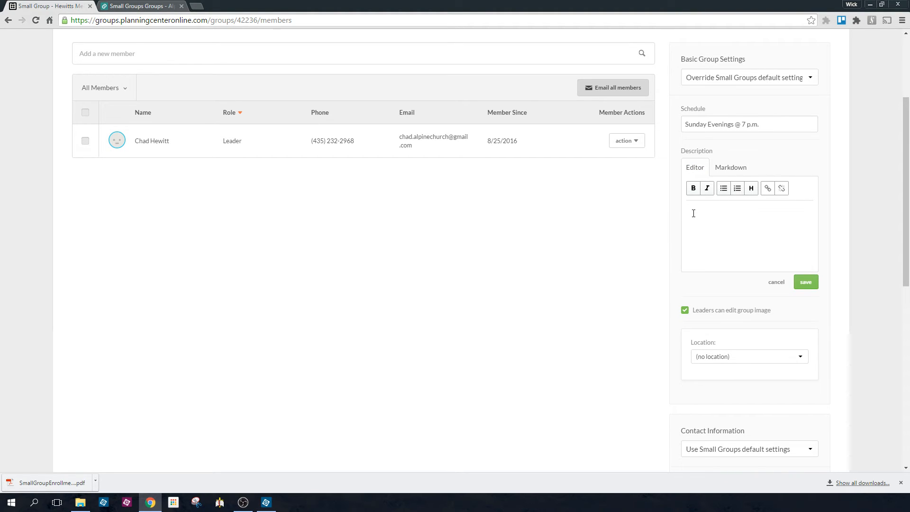
text(This is an awesome group!)
scroll(711, 256, down, 1)
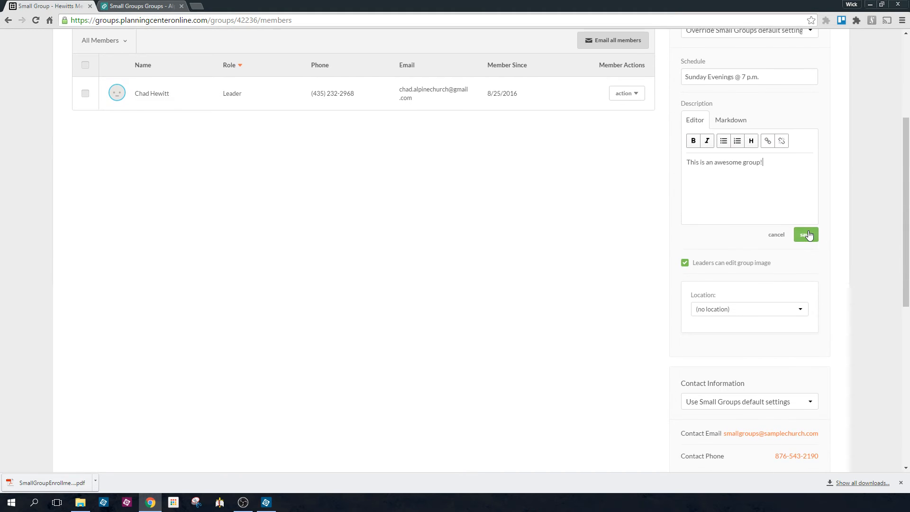
click(805, 236)
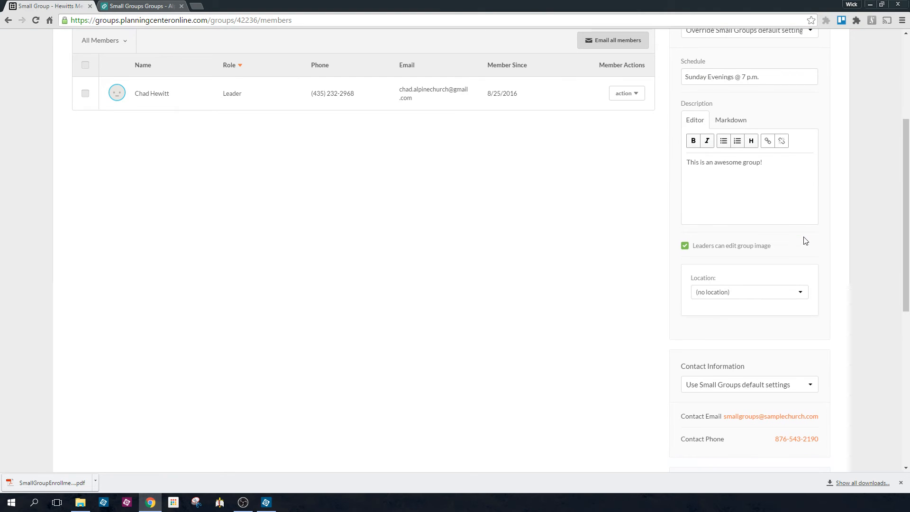
Choose to create a new location for the group
scroll(782, 232, down, 1)
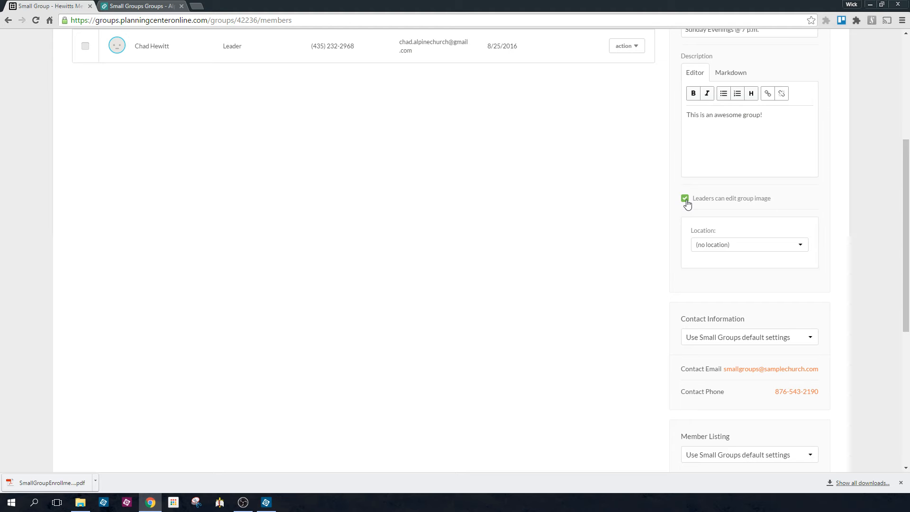
scroll(698, 198, down, 1)
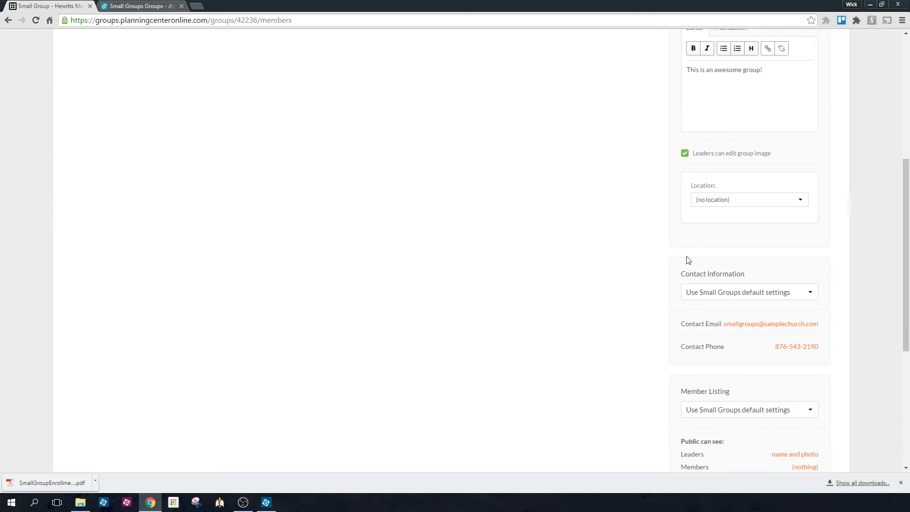
click(714, 202)
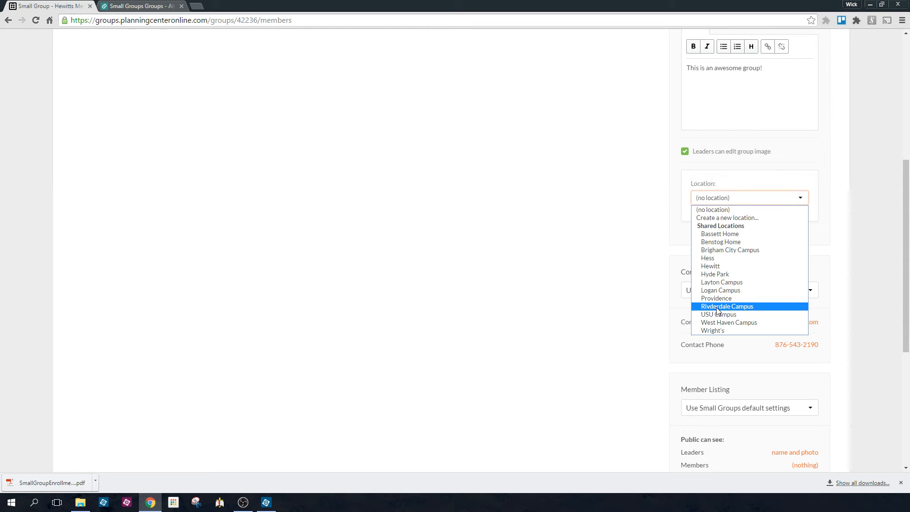
click(716, 219)
Name the new location "hewitt home location"
scroll(720, 237, down, 1)
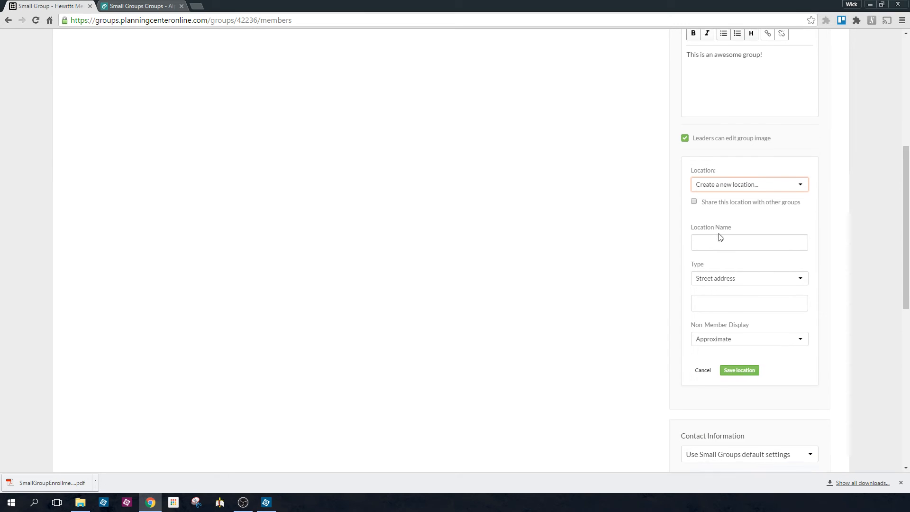
scroll(720, 237, down, 1)
click(707, 204)
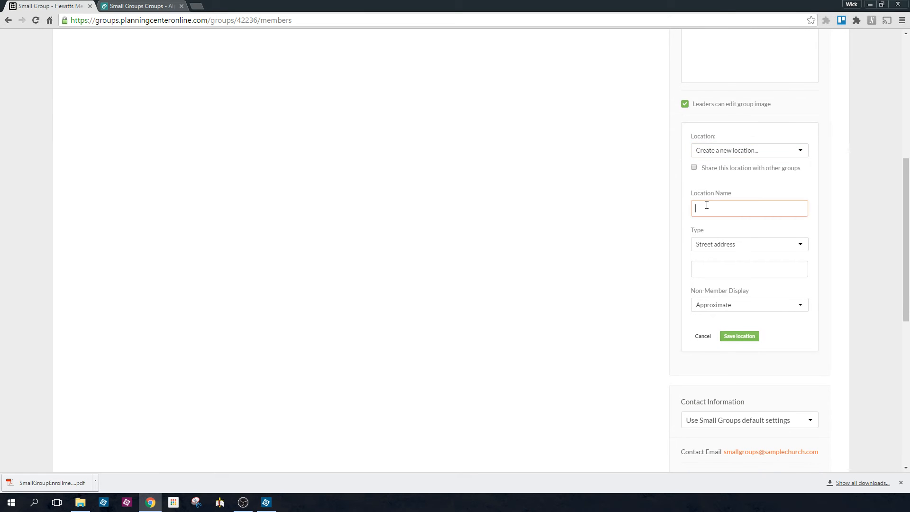
text(hewitt home location)
Set the new location's type to Street address and enter its street address, choosing the matching Logan, UT suggestion
scroll(710, 230, down, 1)
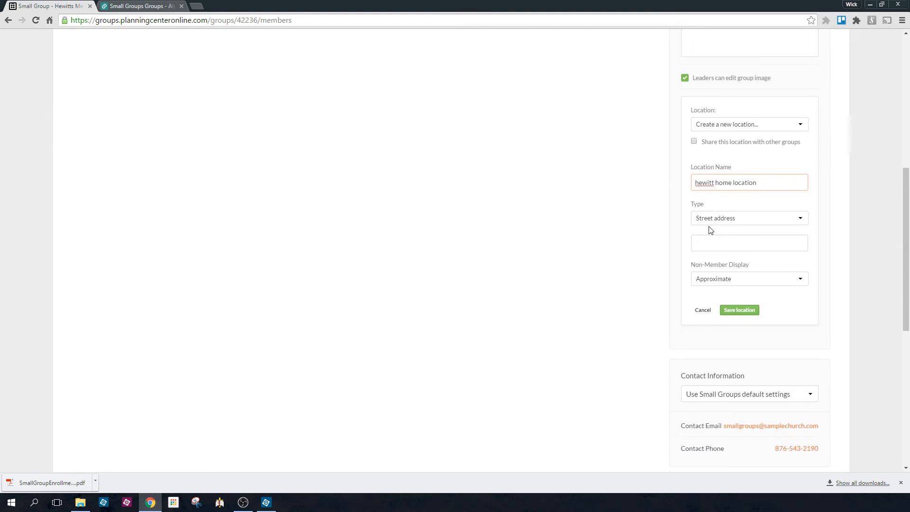
scroll(710, 230, down, 1)
click(714, 203)
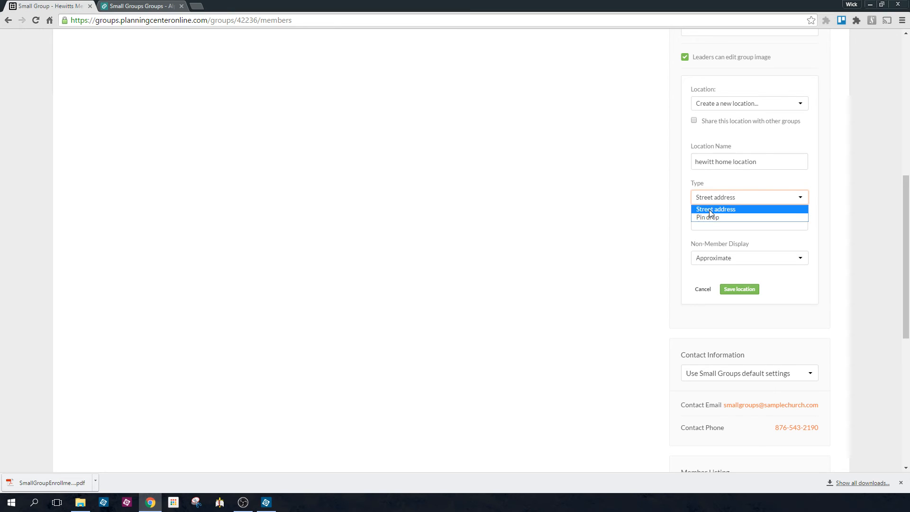
click(708, 209)
click(709, 224)
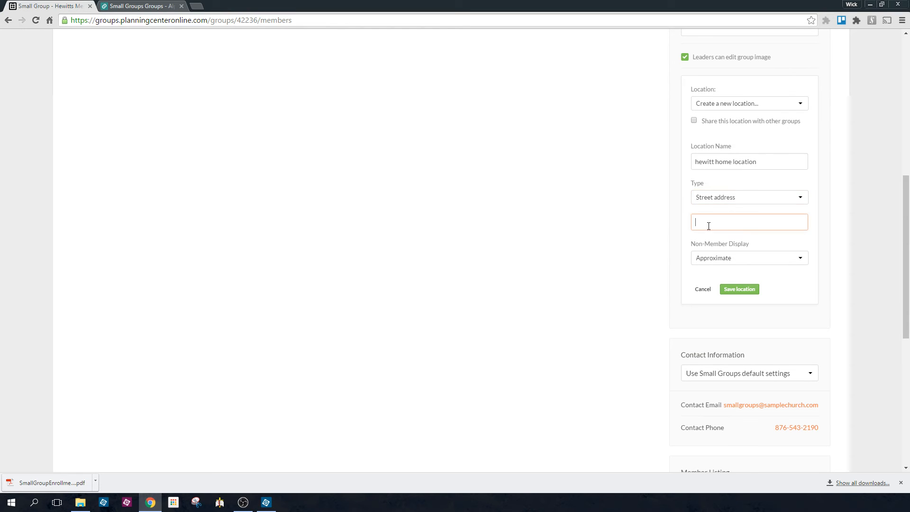
text(395)
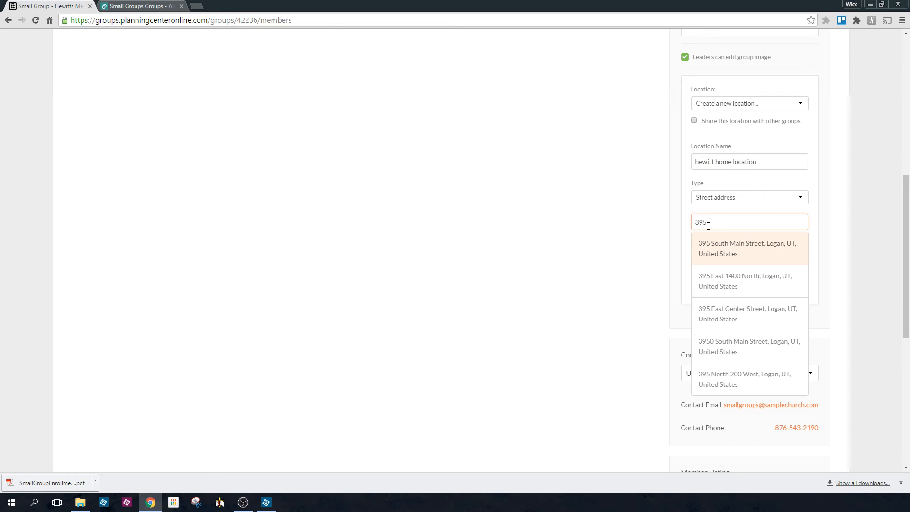
click(711, 251)
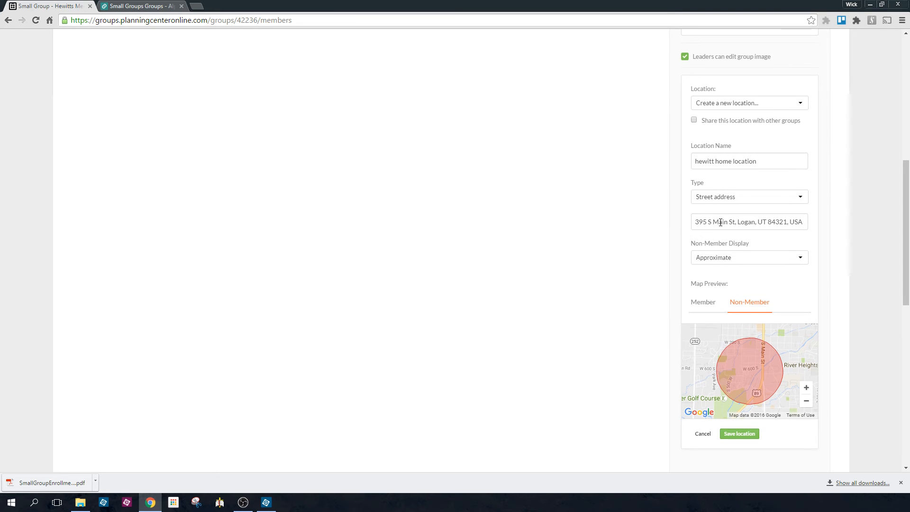
Set the location's non-member display to Exact and save the location
scroll(725, 225, down, 1)
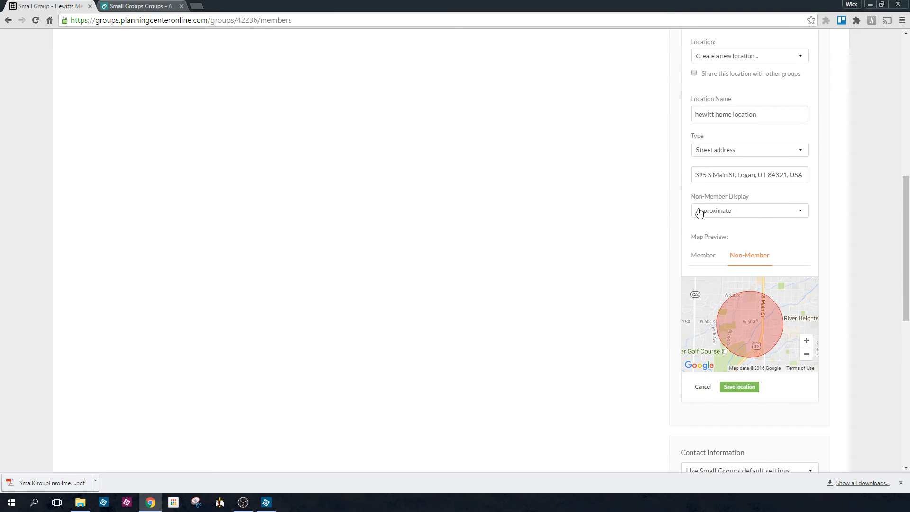
click(722, 216)
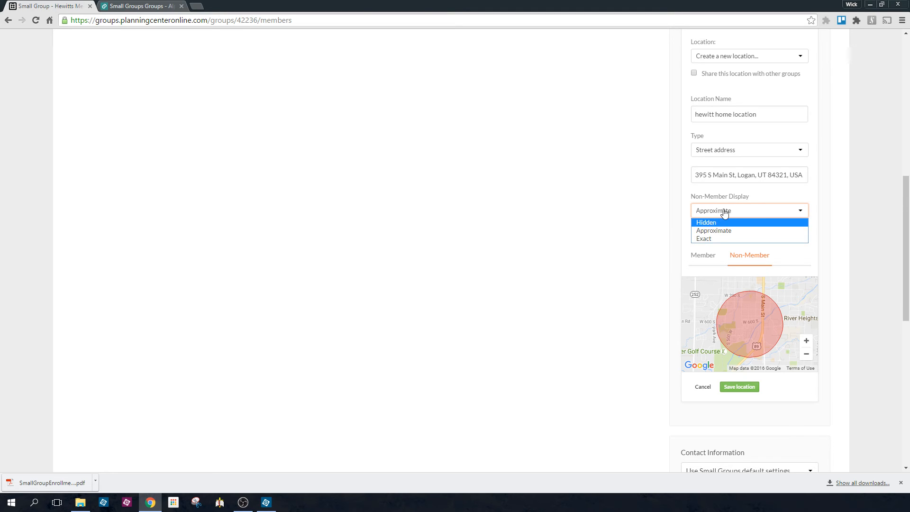
click(773, 203)
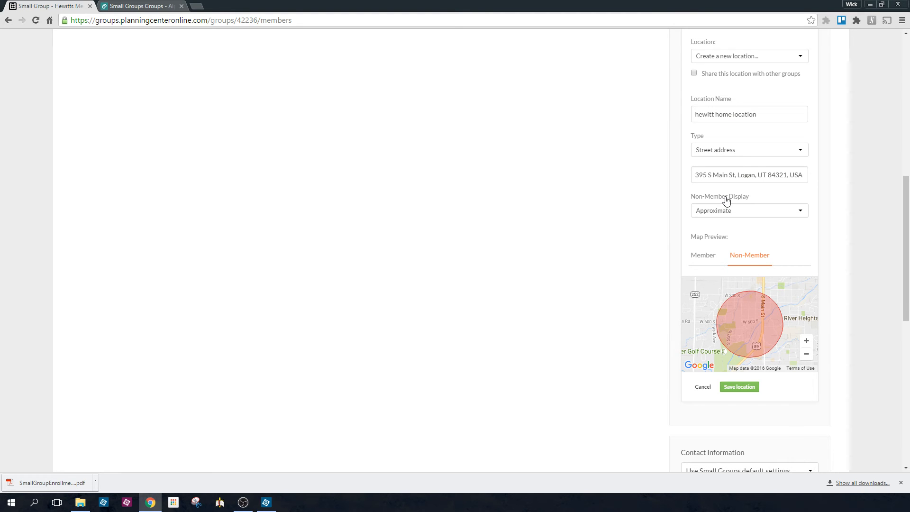
click(726, 212)
click(709, 238)
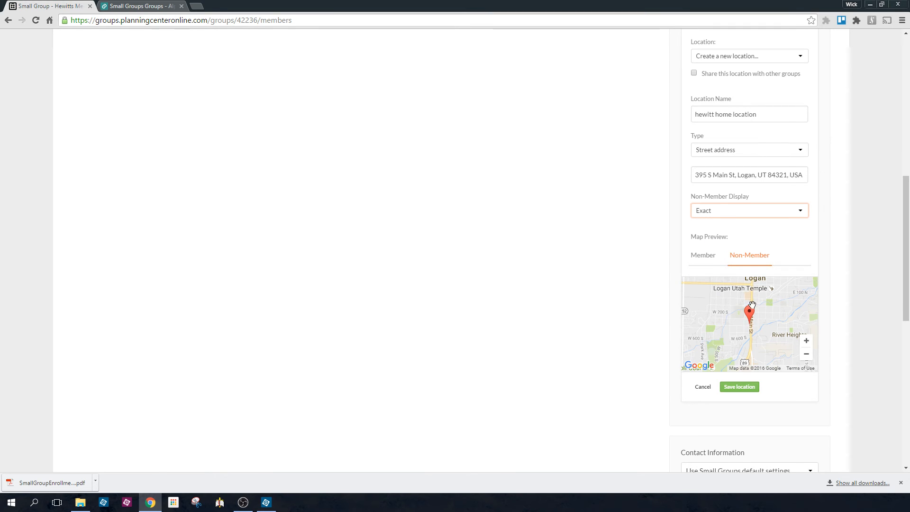
scroll(736, 319, down, 3)
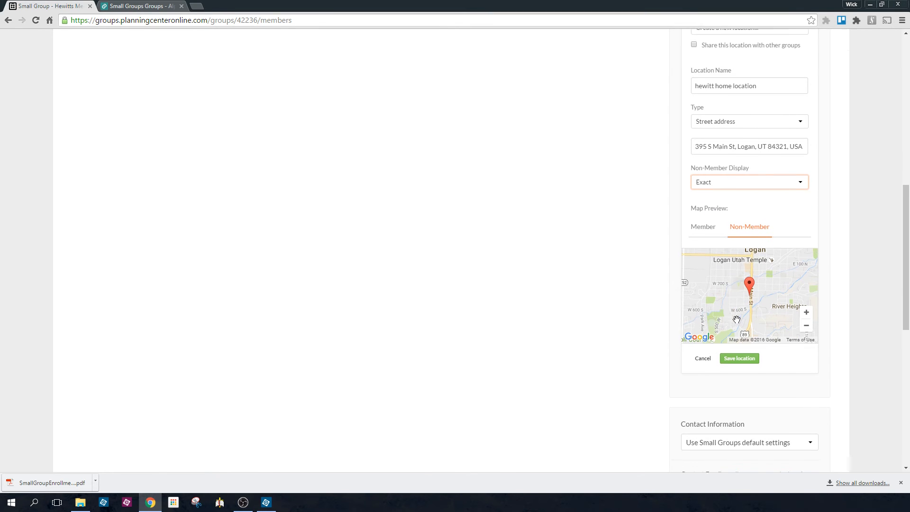
scroll(736, 319, down, 2)
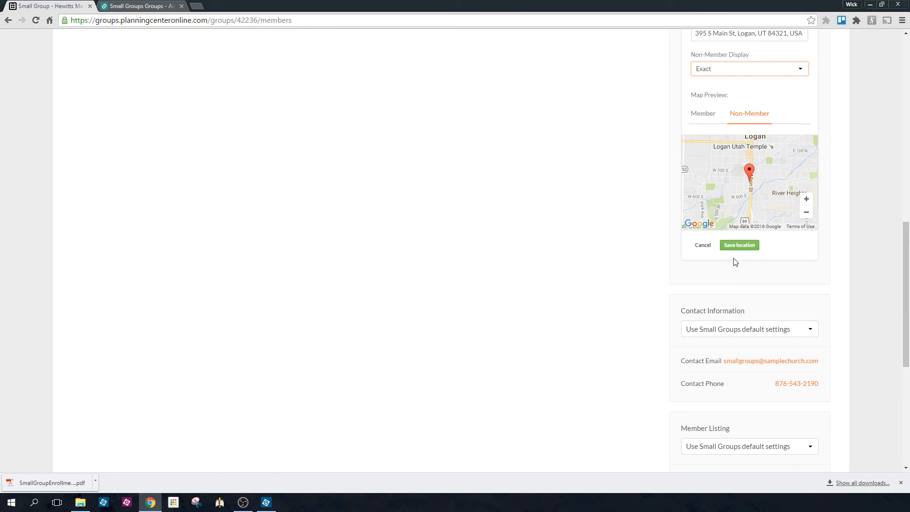
click(738, 246)
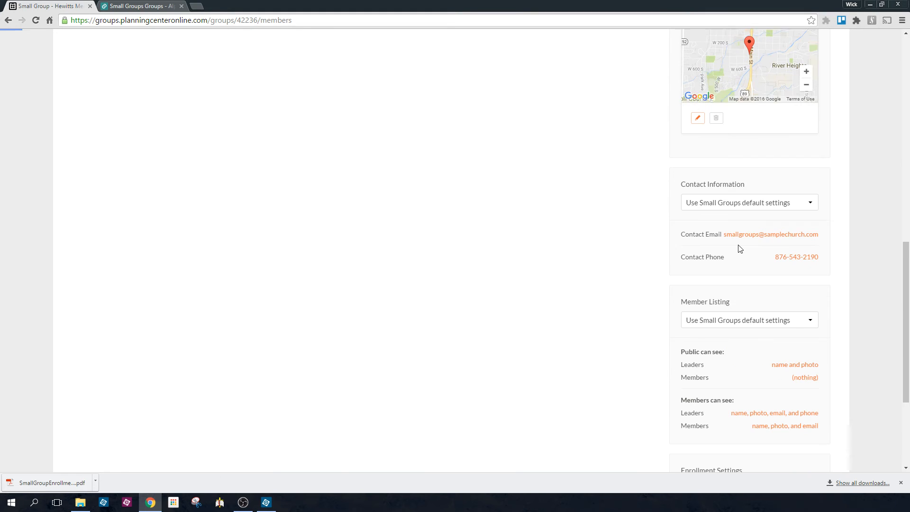
Switch the group's contact information to override the Small Groups default settings
scroll(680, 214, up, 4)
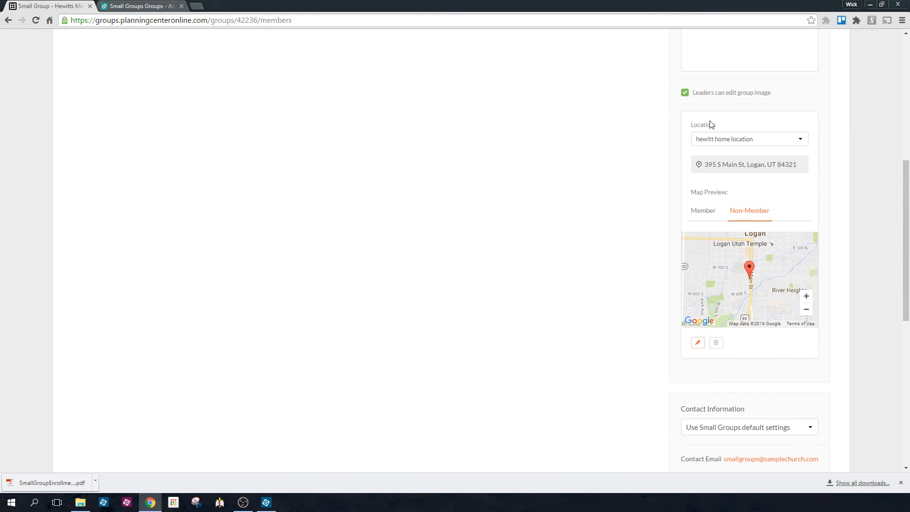
scroll(713, 305, down, 2)
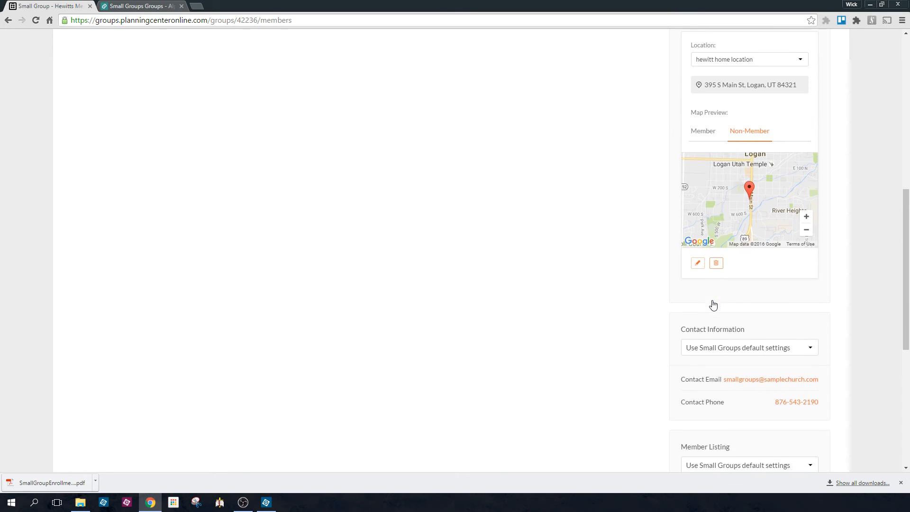
scroll(712, 304, down, 3)
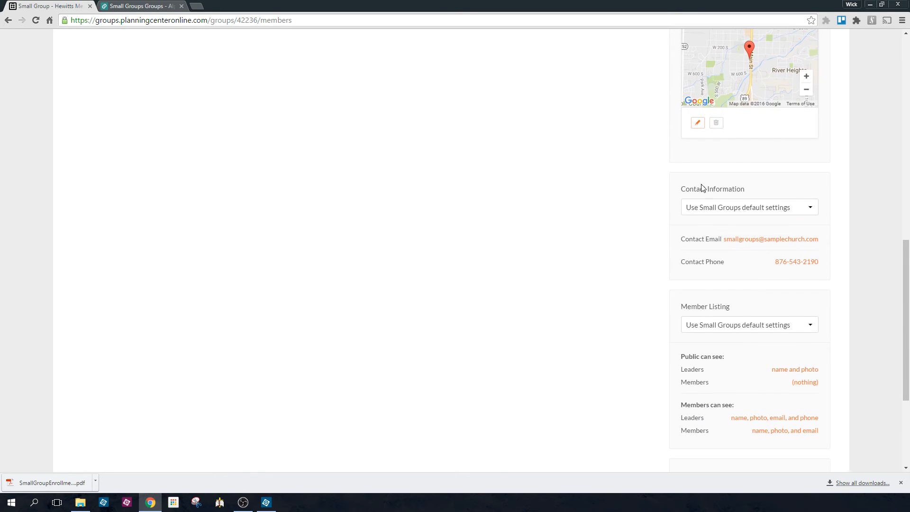
click(754, 206)
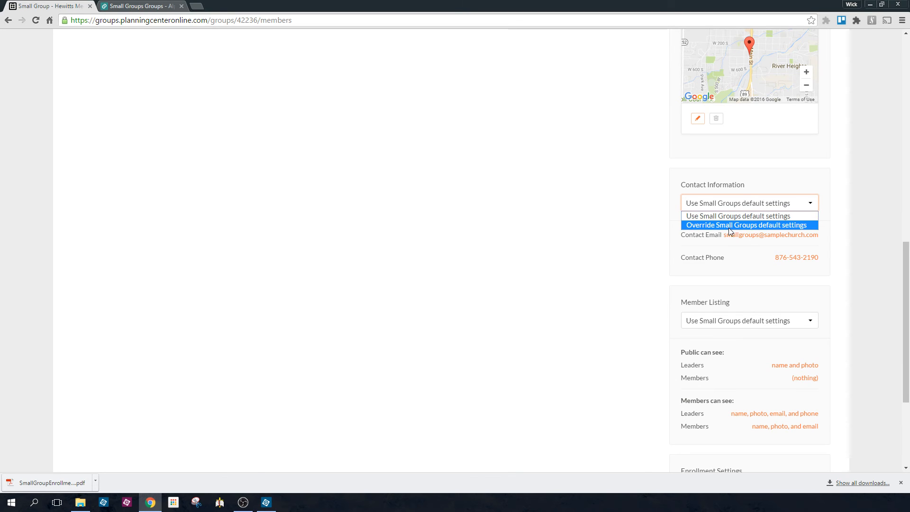
click(728, 226)
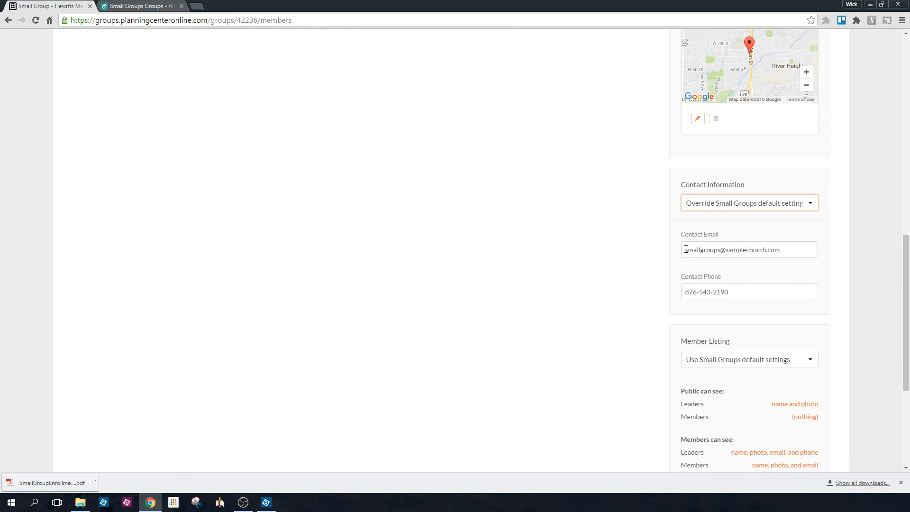
Try to replace the contact email, enter a new contact phone number, and save both fields
drag(682, 250, 785, 245)
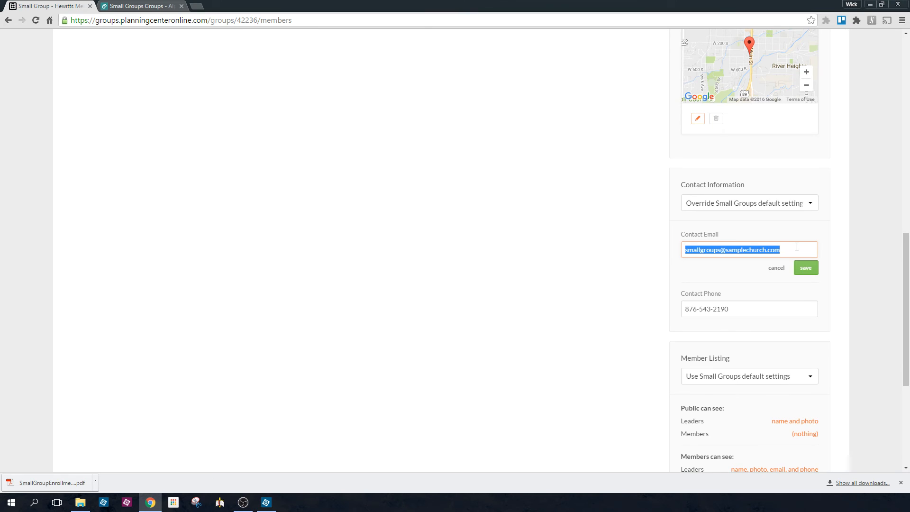
text(chad)
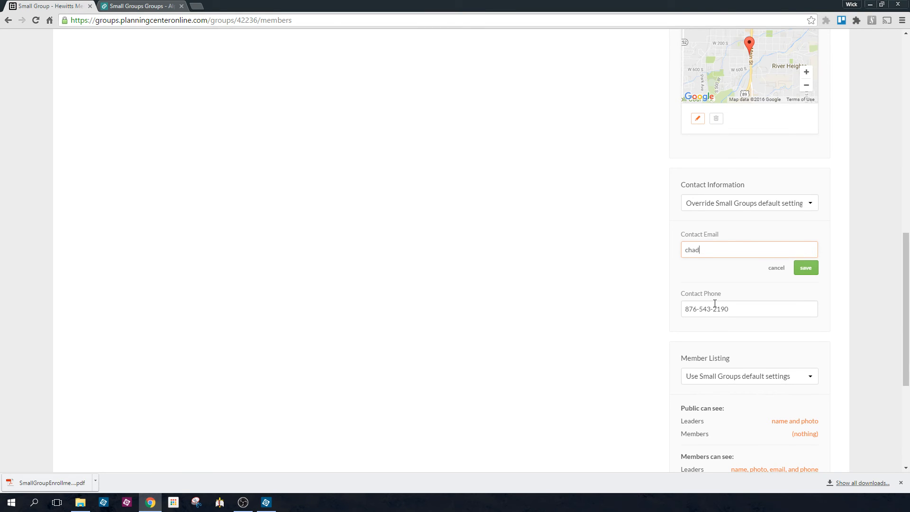
click(706, 309)
text(801)
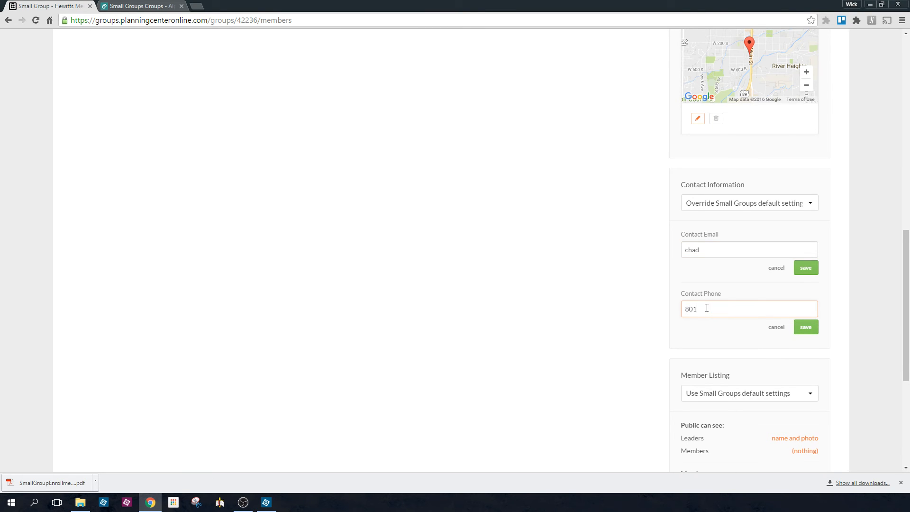
click(801, 268)
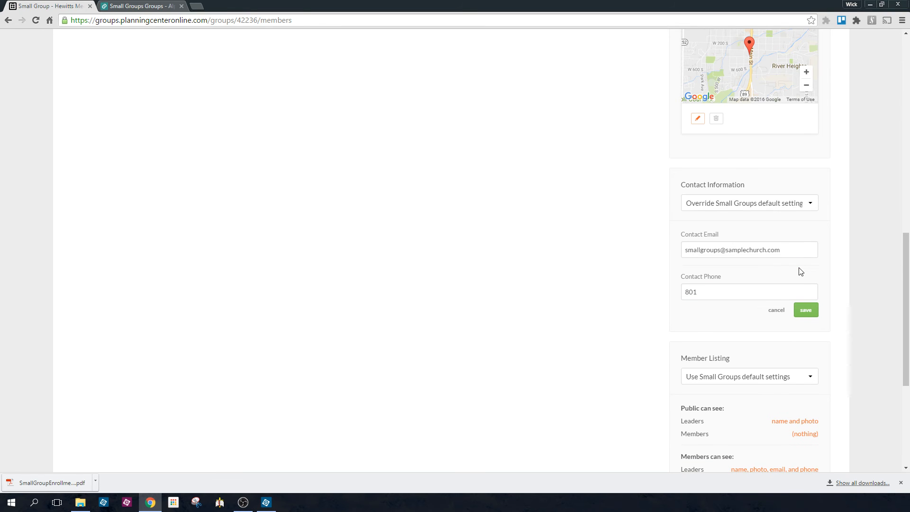
click(806, 310)
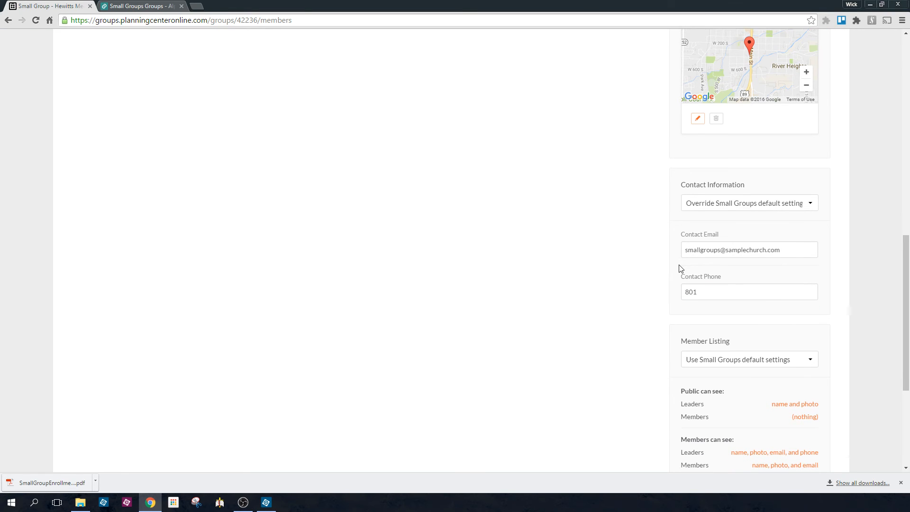
Switch the enrollment settings to override the Small Groups default settings
scroll(678, 266, down, 2)
scroll(678, 264, down, 2)
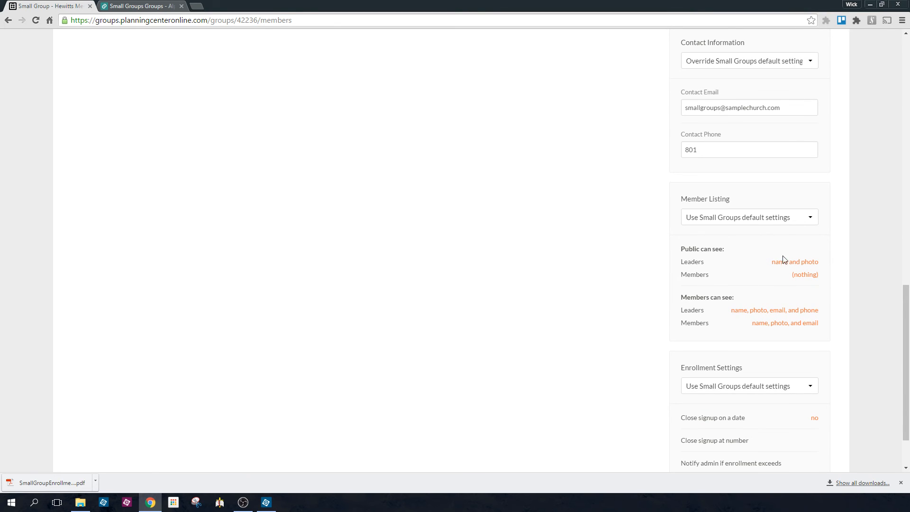
scroll(700, 289, down, 3)
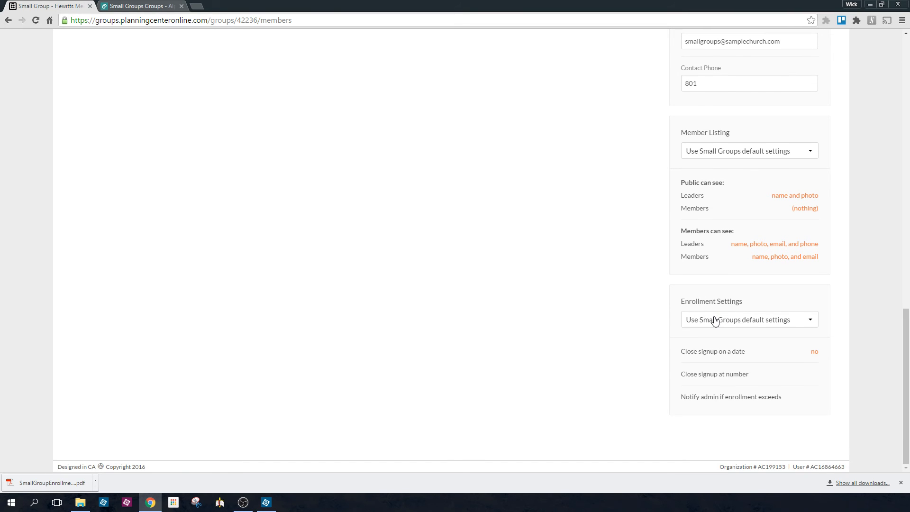
click(715, 319)
click(658, 291)
click(696, 324)
click(705, 340)
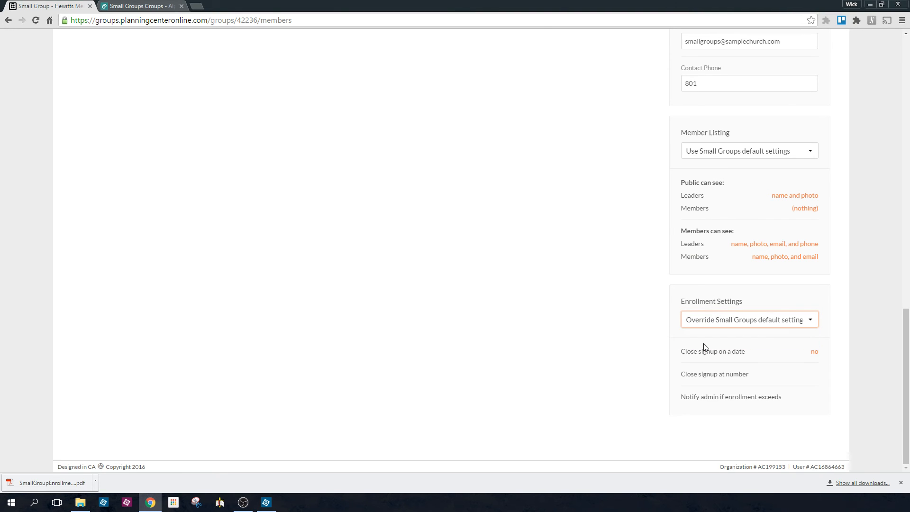
Turn on admin notification when enrollment exceeds a limit and set that limit to 12
scroll(701, 351, down, 2)
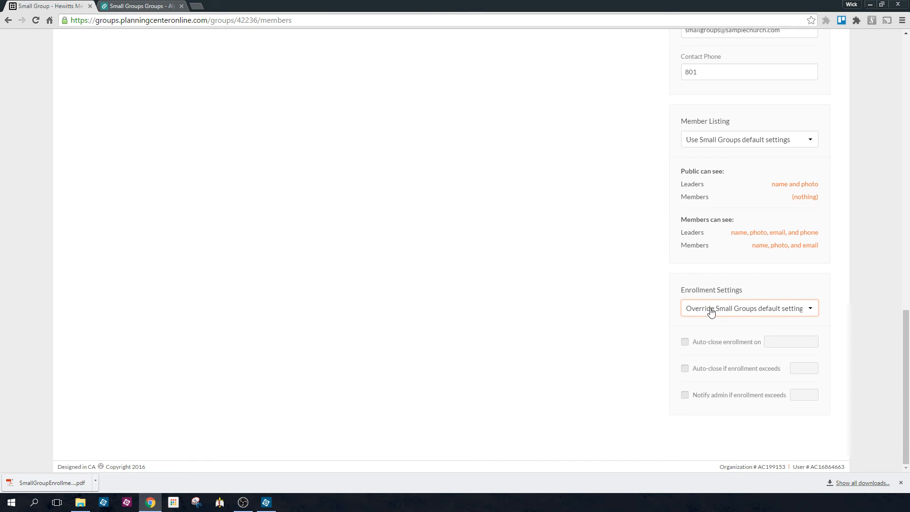
click(684, 395)
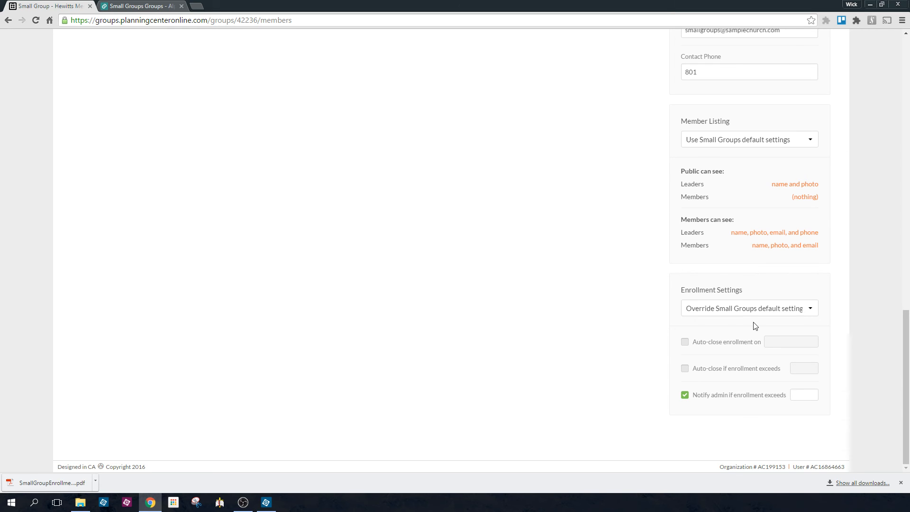
click(800, 396)
text(12)
scroll(806, 397, up, 4)
scroll(690, 436, down, 1)
click(809, 396)
click(809, 396)
click(809, 396)
click(809, 396)
click(736, 431)
Change the group image to groups2.jpg from the Group Images folder and update it
scroll(692, 384, up, 7)
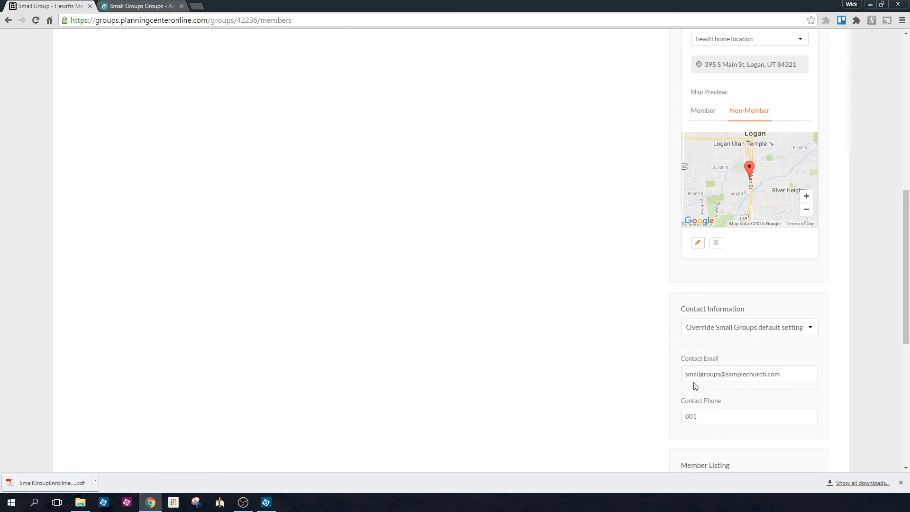
scroll(693, 383, up, 9)
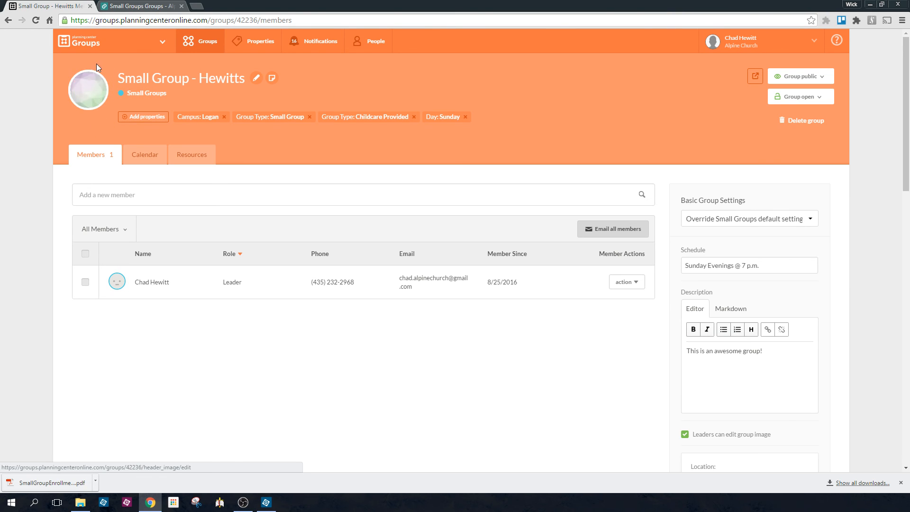
click(91, 96)
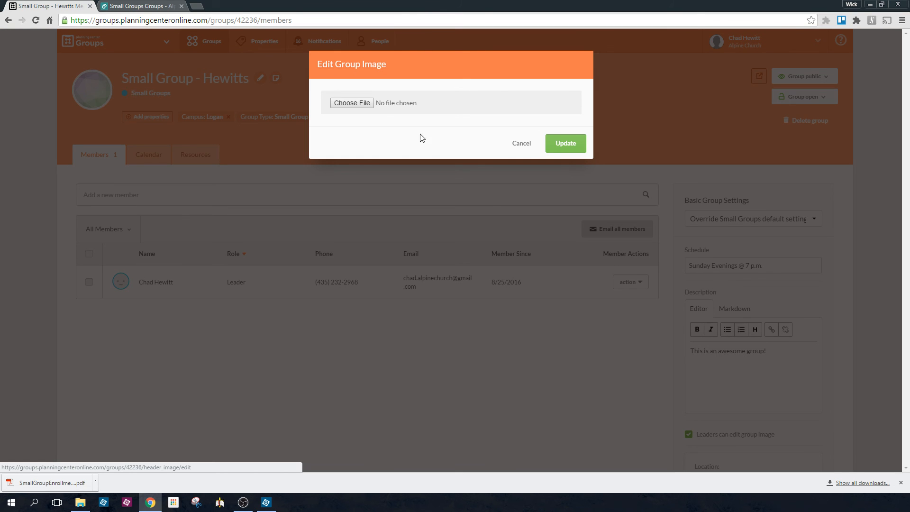
click(351, 102)
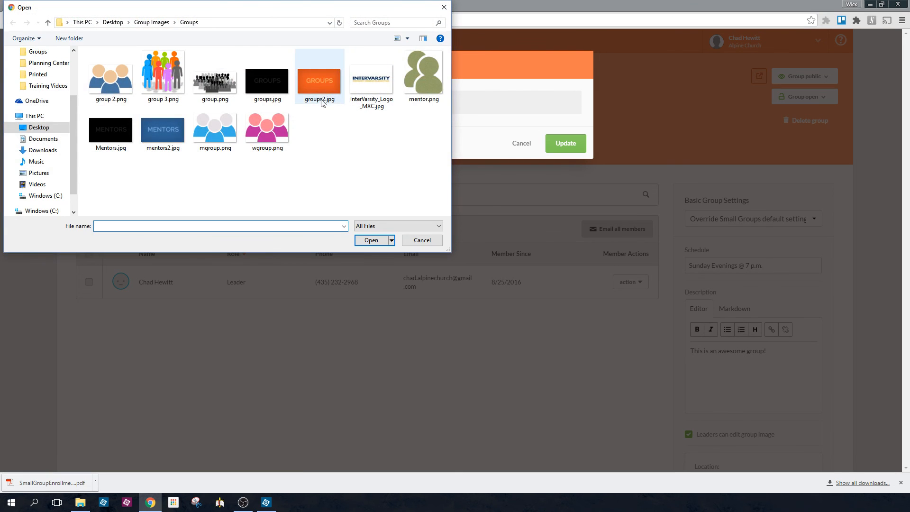
click(320, 85)
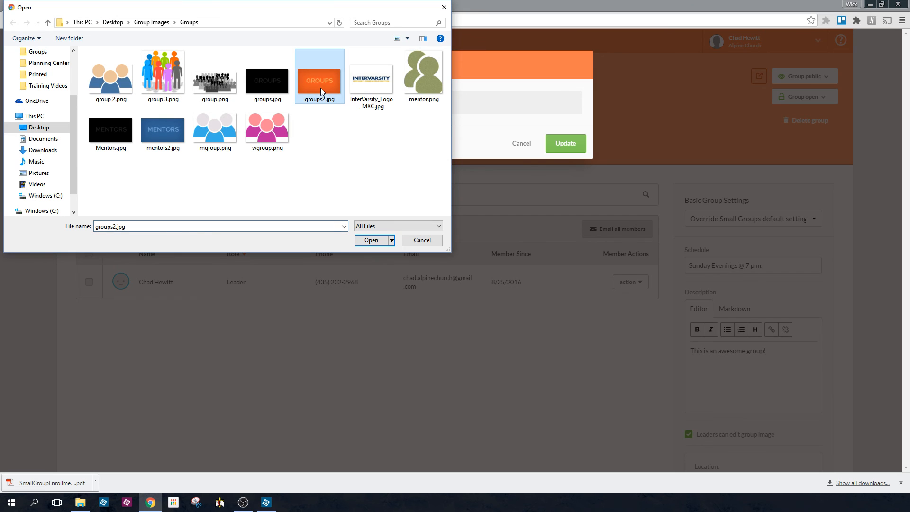
click(365, 241)
click(578, 146)
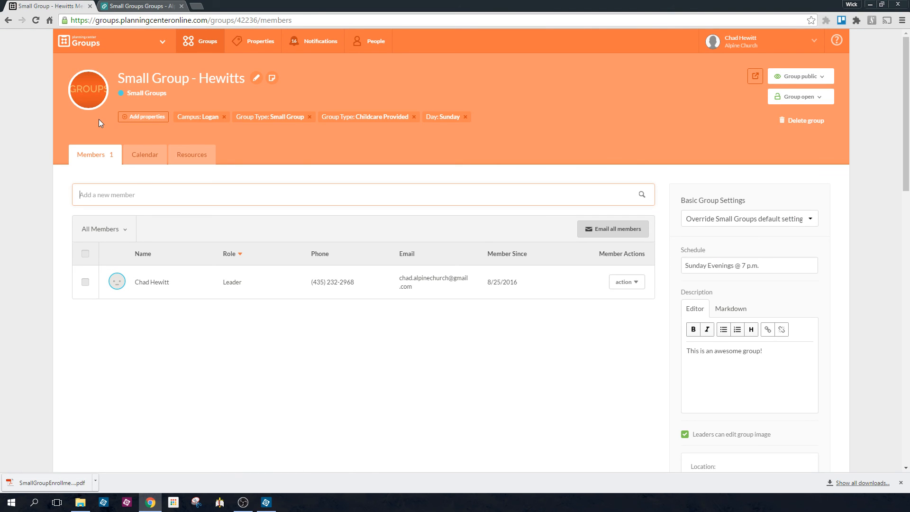
Return to the list of all groups
click(211, 43)
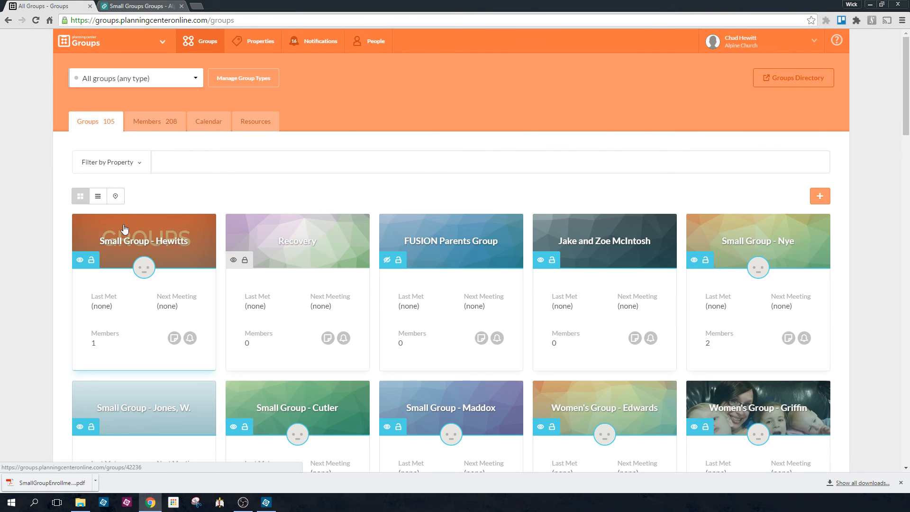
mouse_move(80, 267)
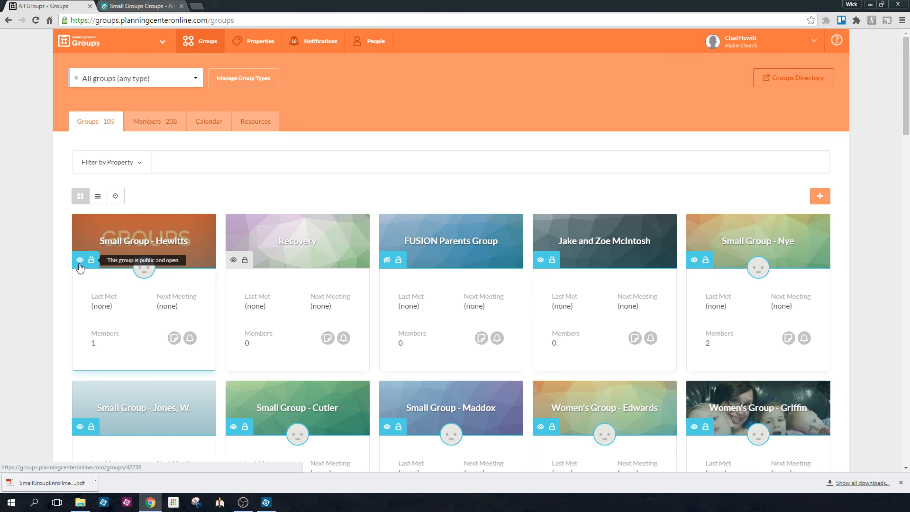